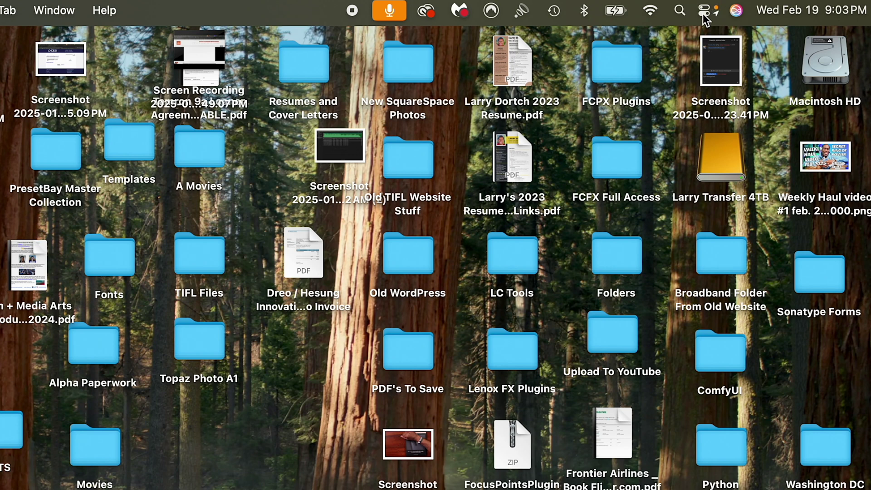
- Open System Settings' Displays pane and expand the + menu beside Built-in Display
{"action": "left_click", "coordinate": [703, 14]}
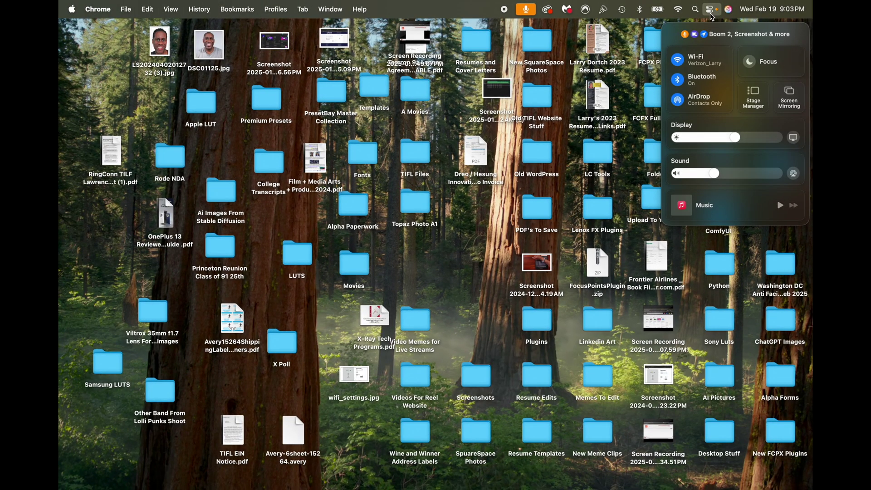
{"action": "left_click", "coordinate": [710, 13]}
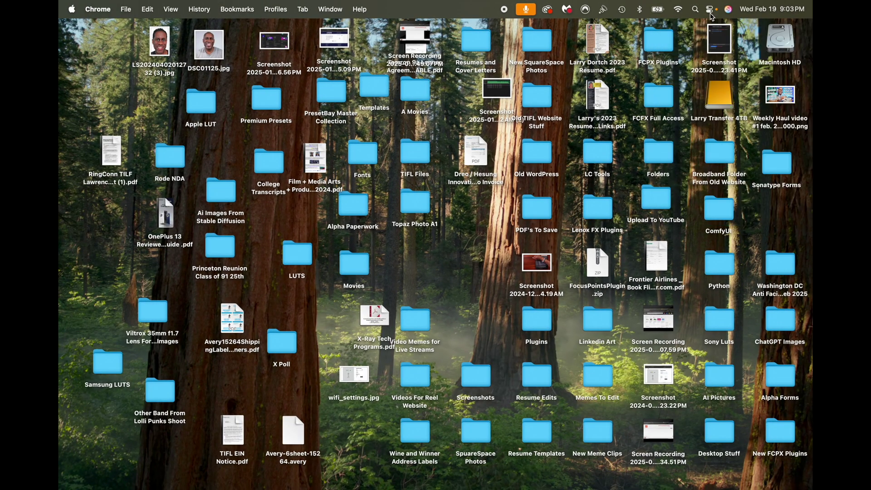
{"action": "left_click", "coordinate": [73, 11]}
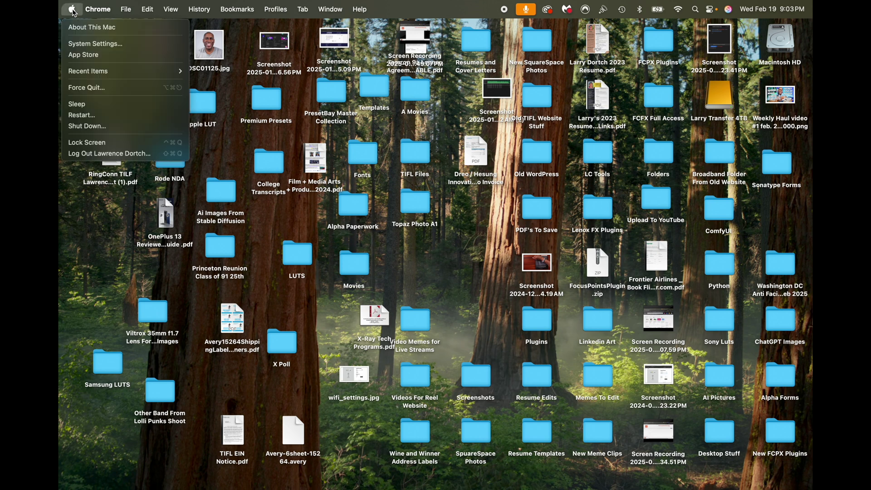
{"action": "left_click", "coordinate": [82, 44]}
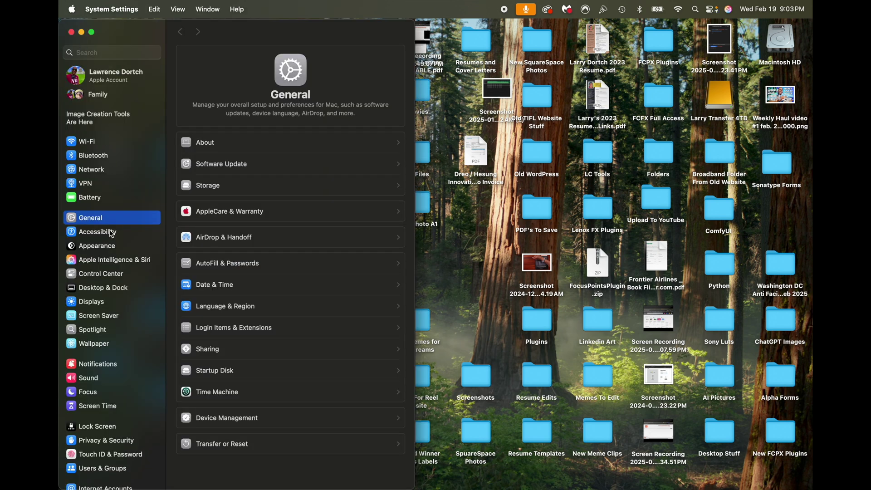
{"action": "left_click", "coordinate": [74, 306]}
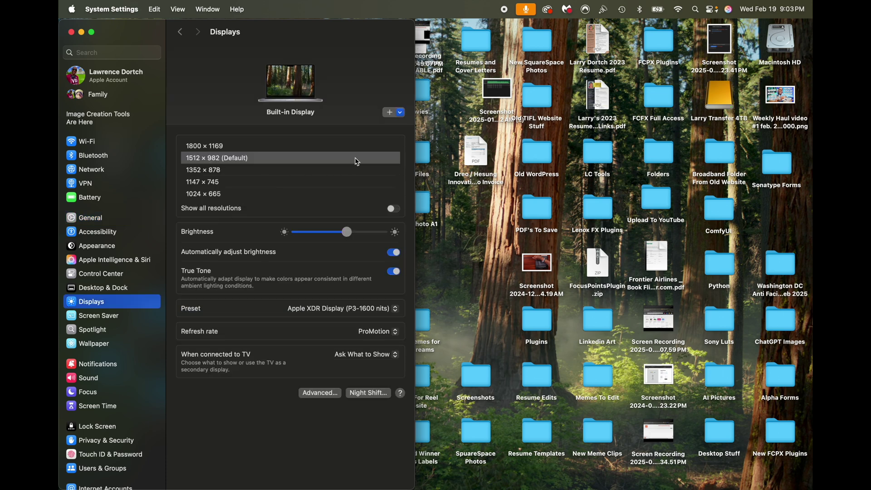
{"action": "left_click", "coordinate": [399, 113]}
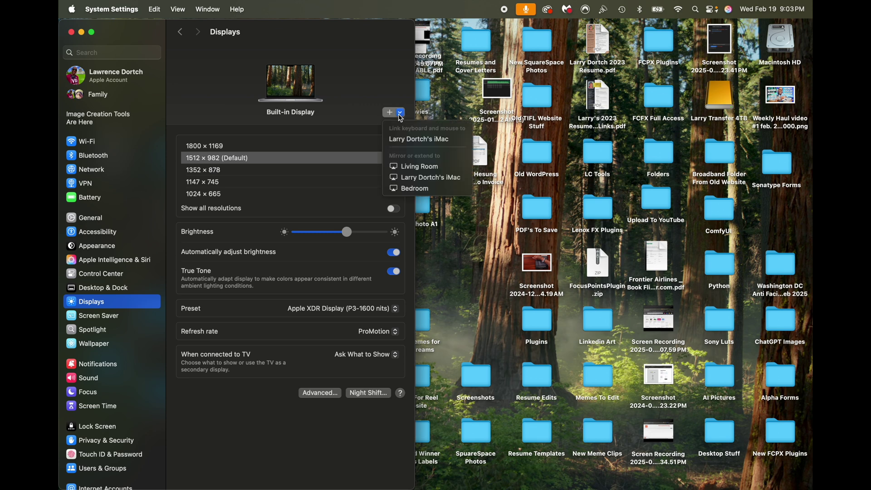